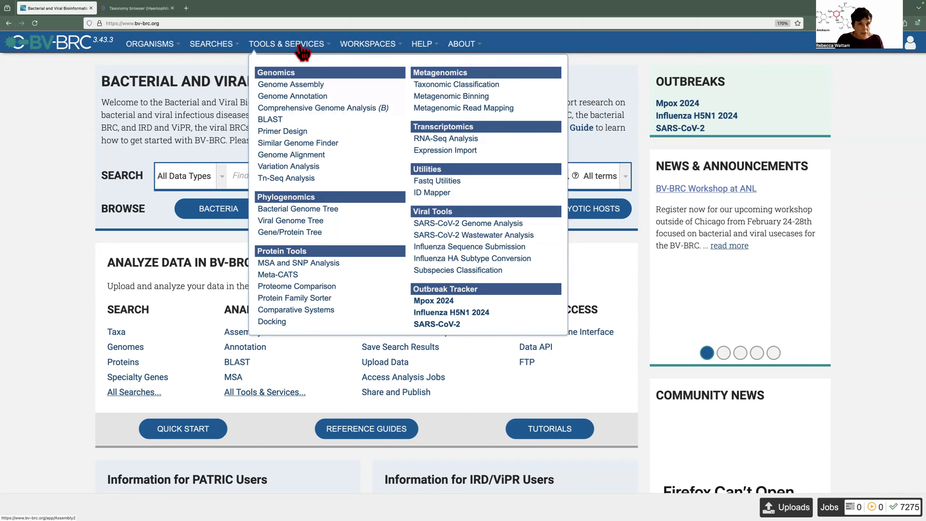
# Step: Open the Genome Annotation service
pyautogui.click(308, 97)
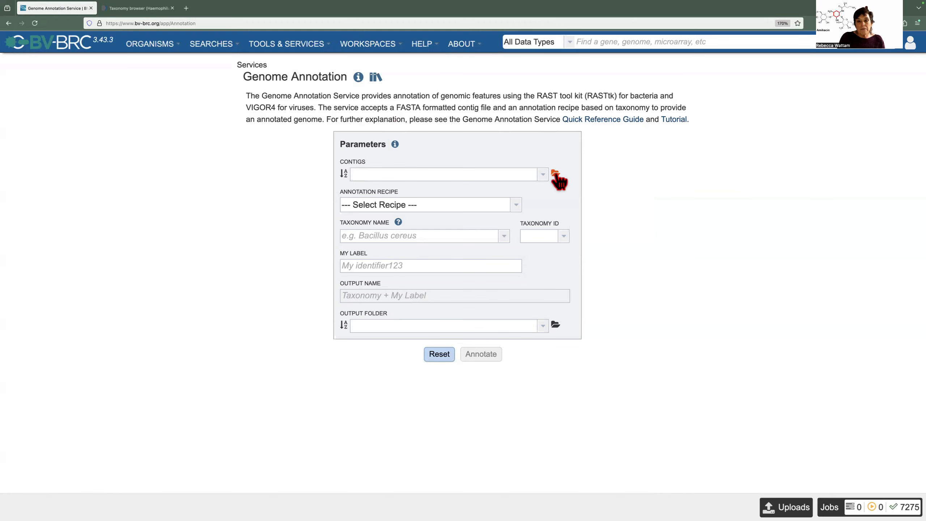
pyautogui.click(556, 175)
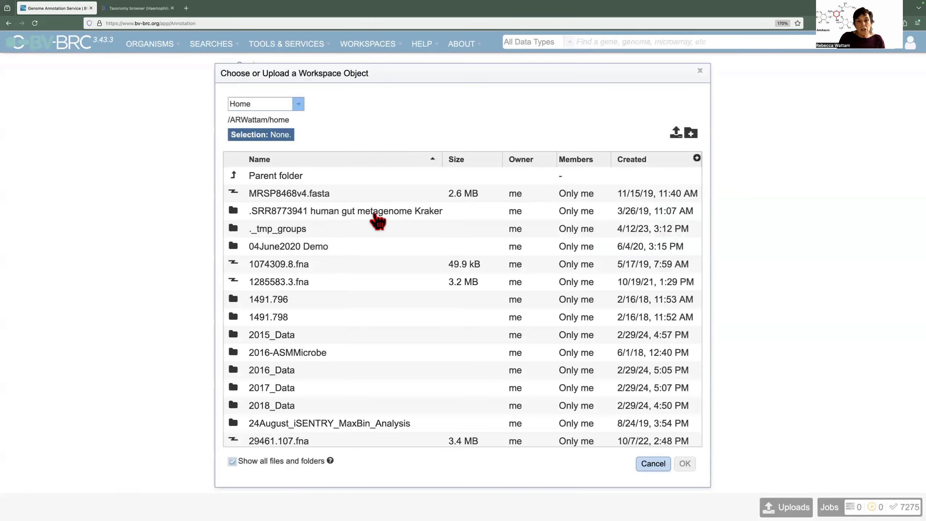
pyautogui.click(679, 136)
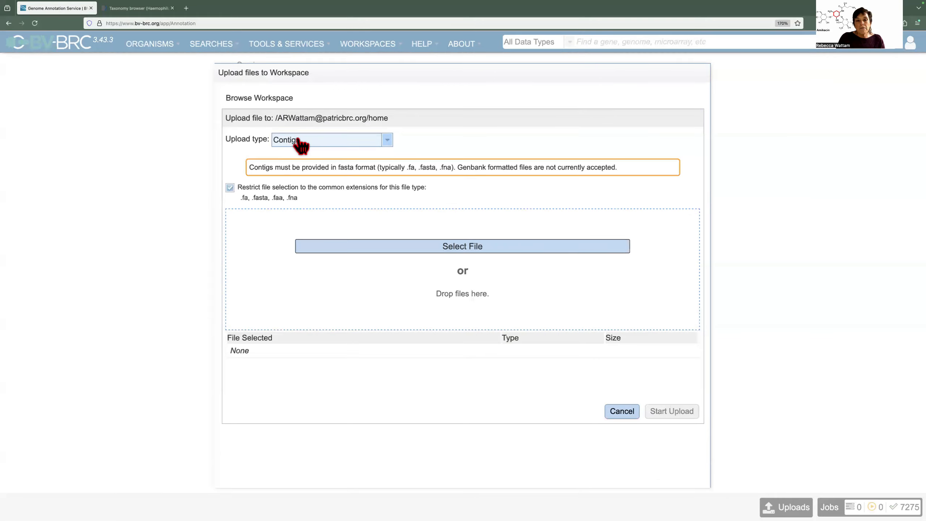
pyautogui.click(477, 253)
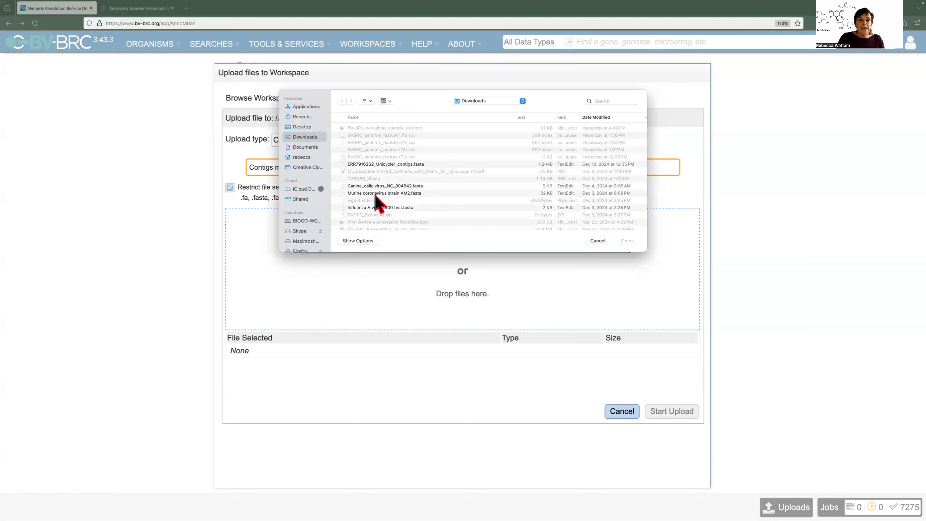
pyautogui.click(439, 164)
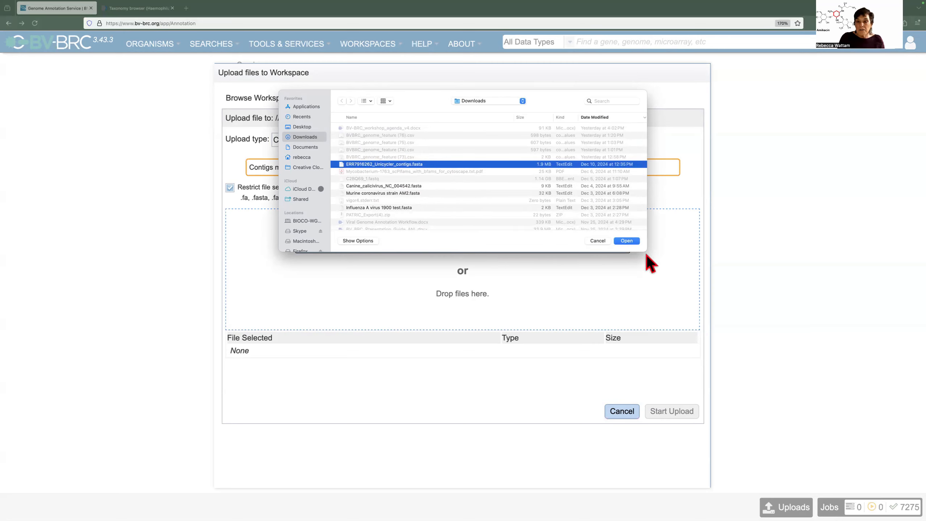
pyautogui.click(598, 241)
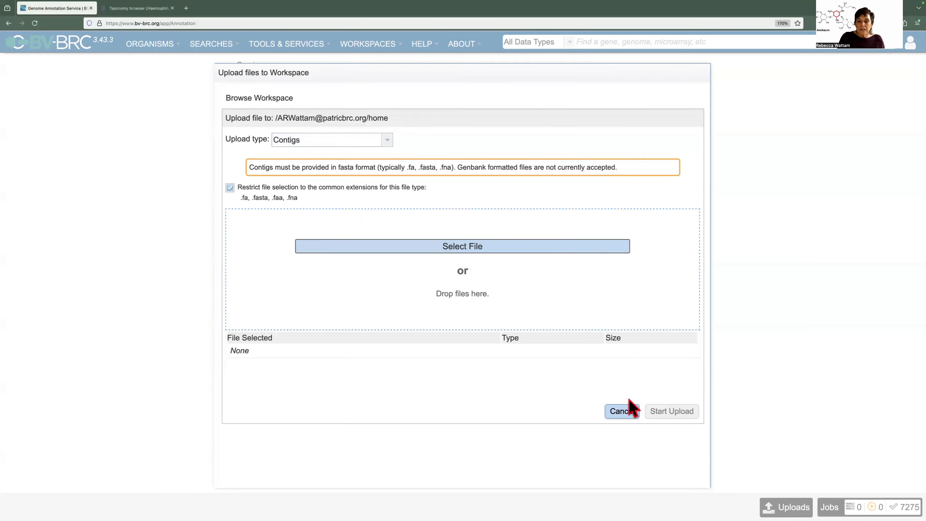
pyautogui.click(622, 412)
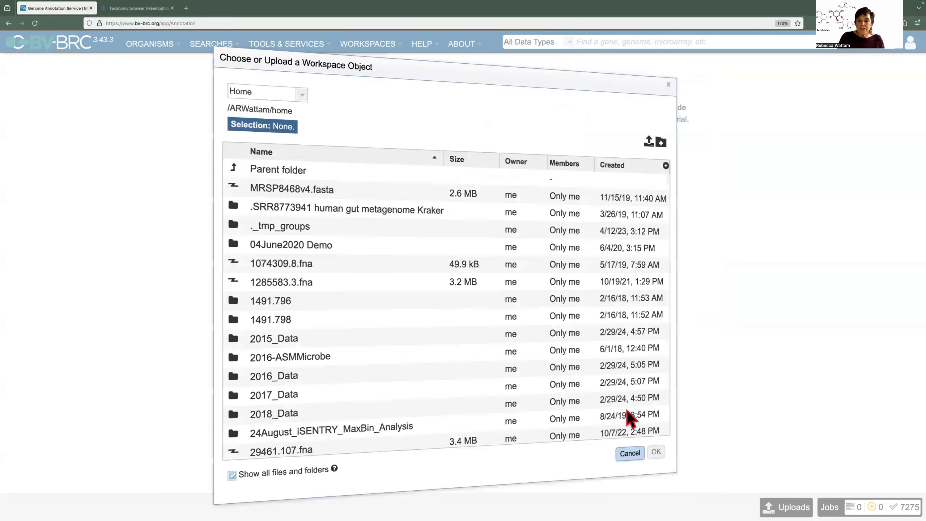
pyautogui.click(653, 465)
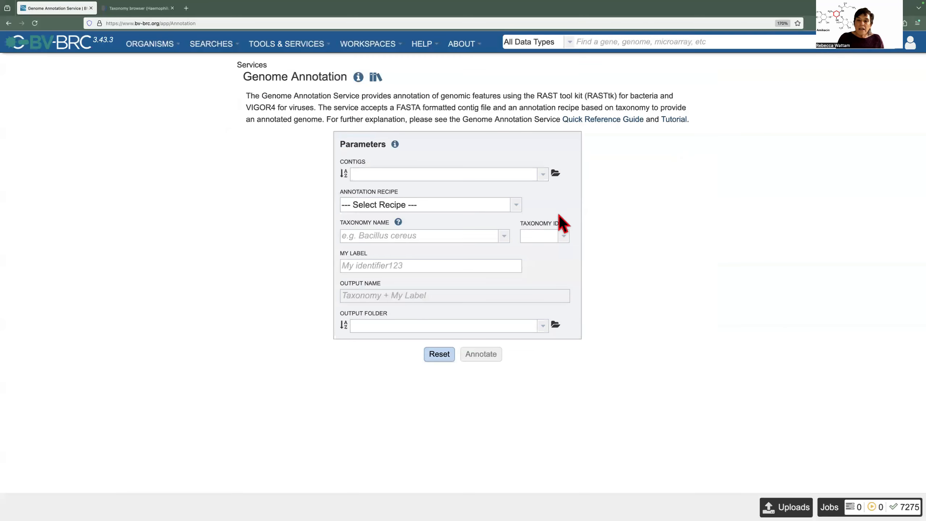
# Step: Choose ERR7916262_Unicycler_contigs.fasta from the workspace as the contigs and set the annotation recipe to Bacteria / Archaea
pyautogui.click(543, 174)
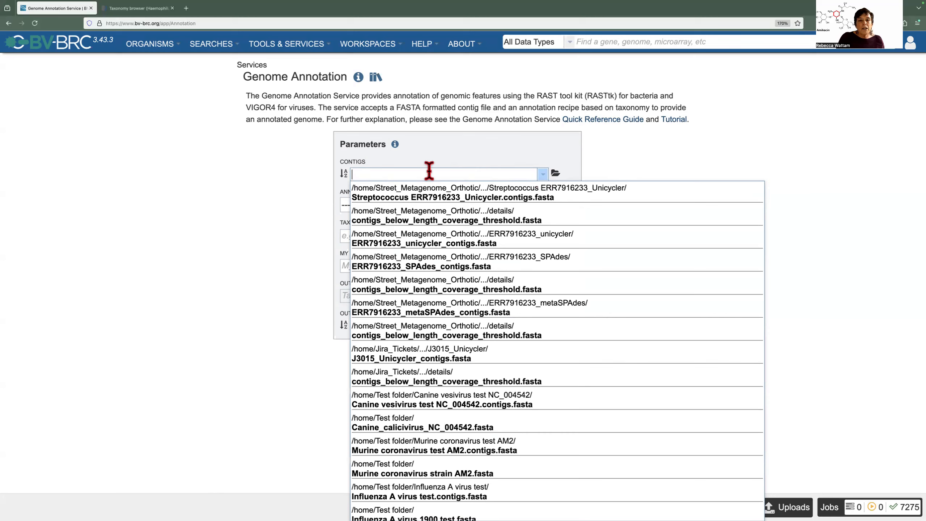
pyautogui.write('ERR7916262')
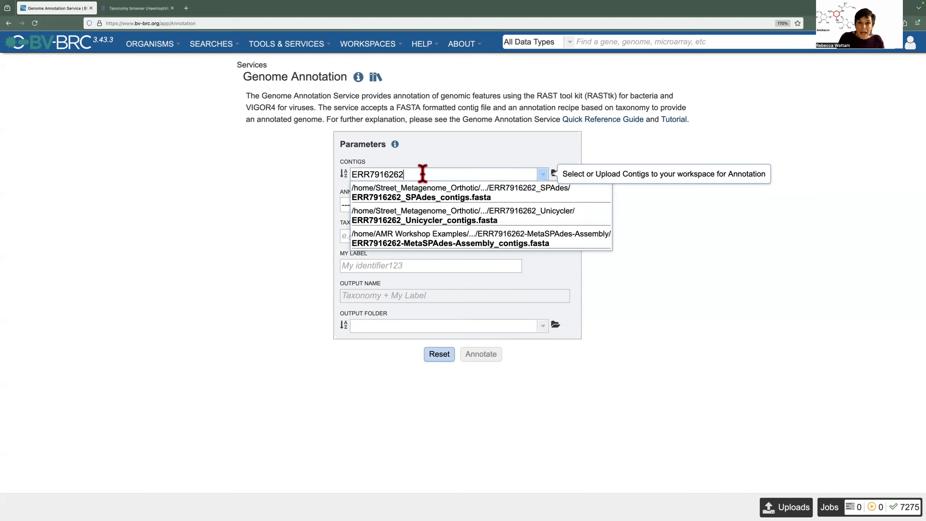
pyautogui.click(444, 226)
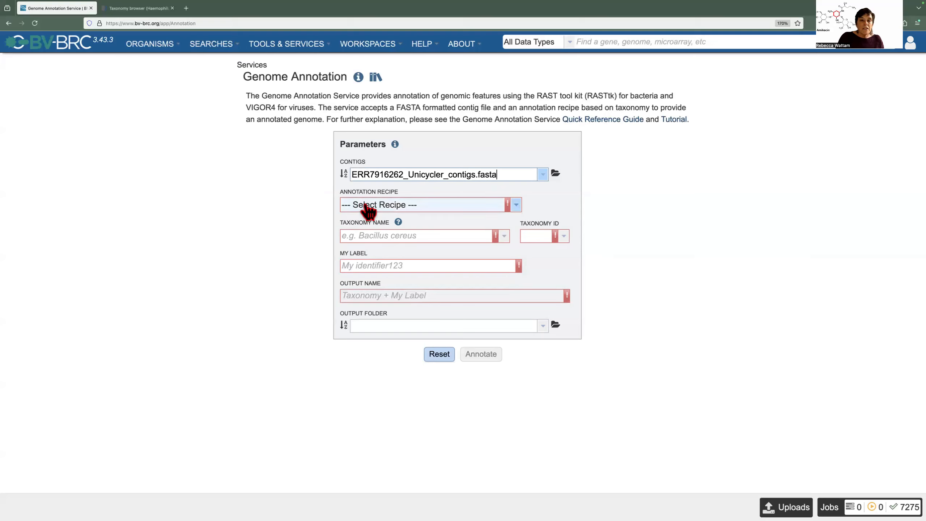
pyautogui.click(517, 206)
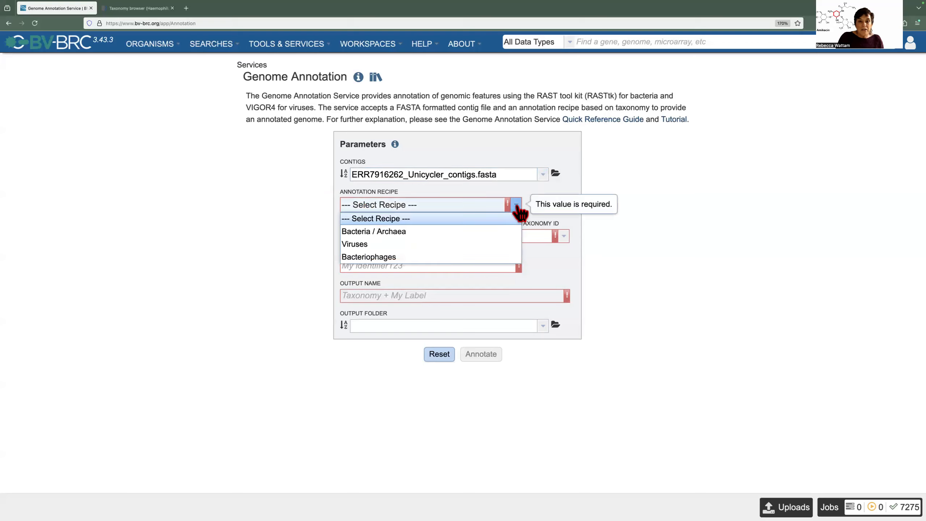
pyautogui.click(363, 233)
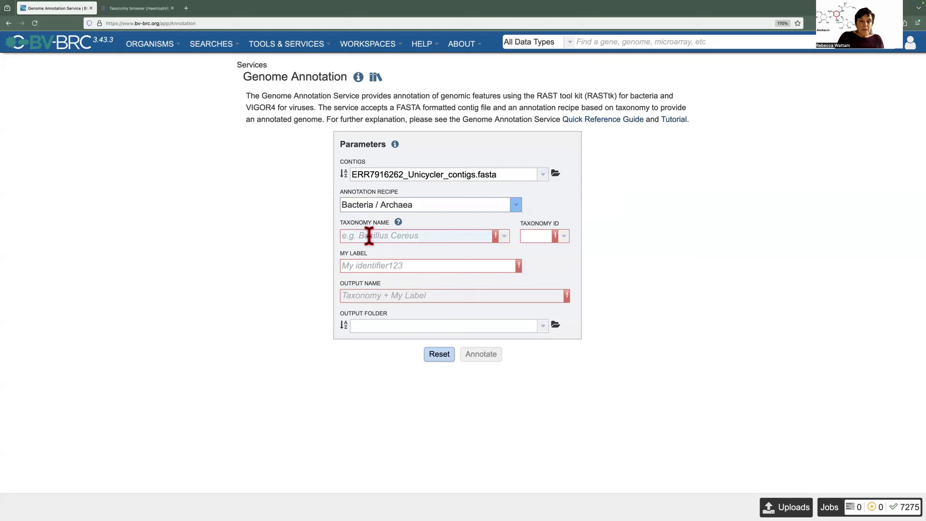
# Step: Set the taxonomy name to the bacterial genus Haemophilus
pyautogui.click(369, 236)
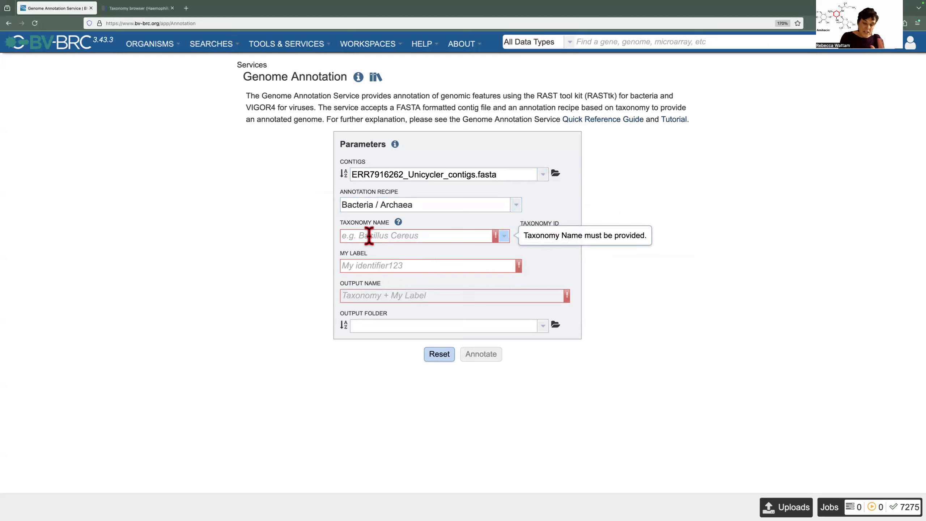
pyautogui.write('Ha')
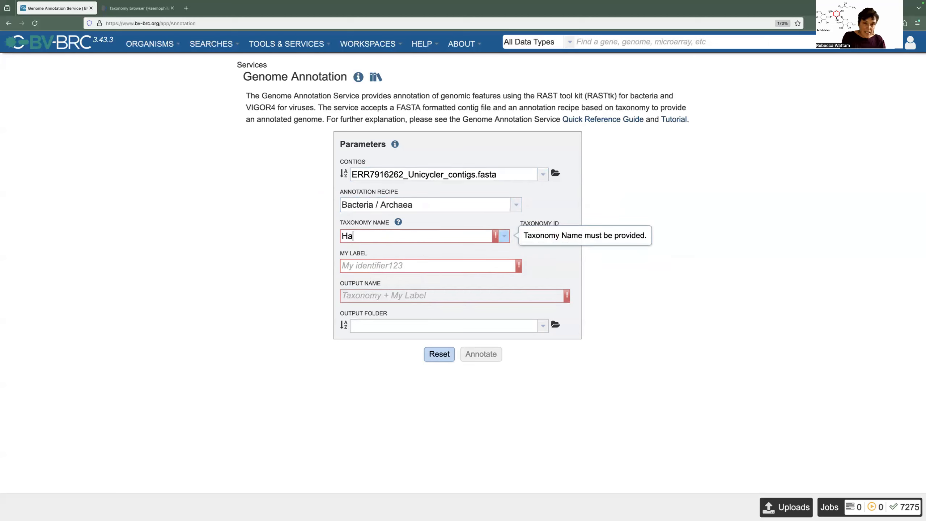
pyautogui.write('emophilus')
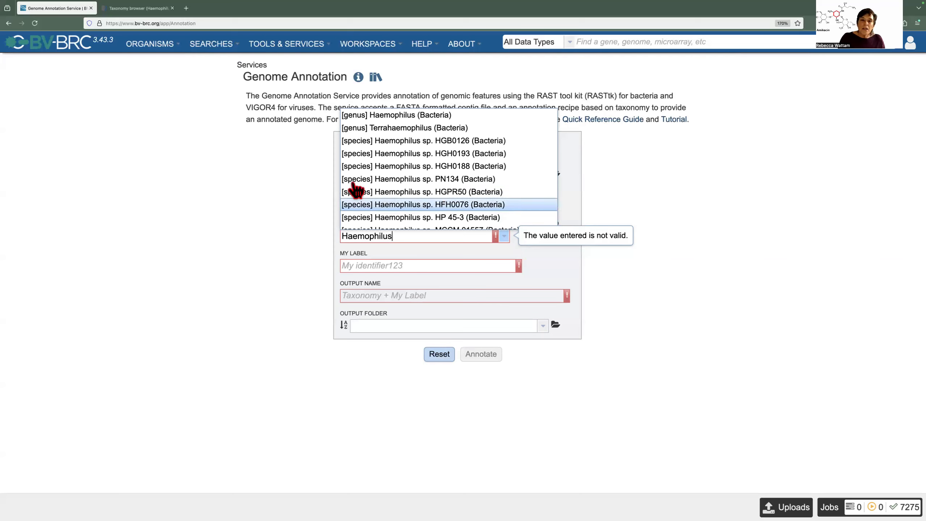
pyautogui.click(408, 117)
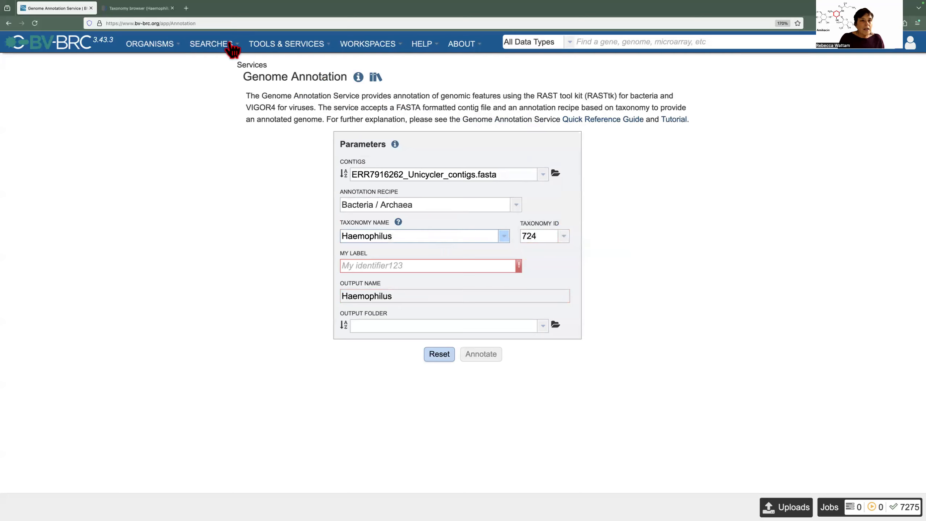
# Step: Check the Haemophilus influenzae entry in the NCBI Taxonomy Browser and replace the form's taxonomy with ID 727, Haemophilus influenzae
pyautogui.click(134, 8)
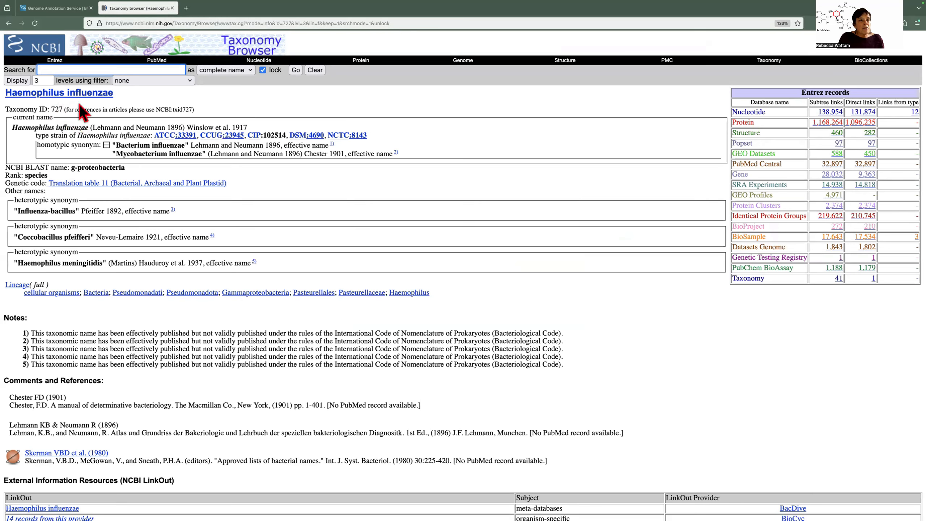
pyautogui.click(91, 10)
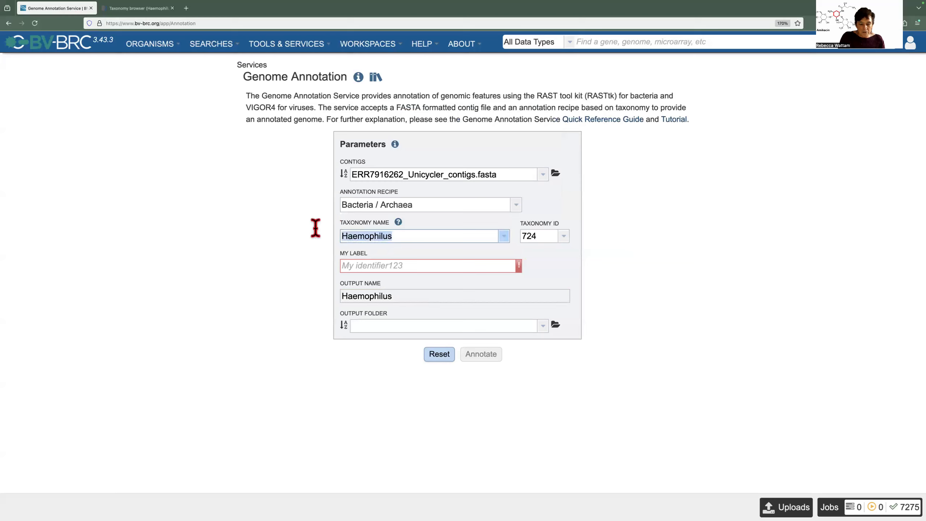
pyautogui.hotkey('ctrl', 'a')
pyautogui.press('BackSpace')
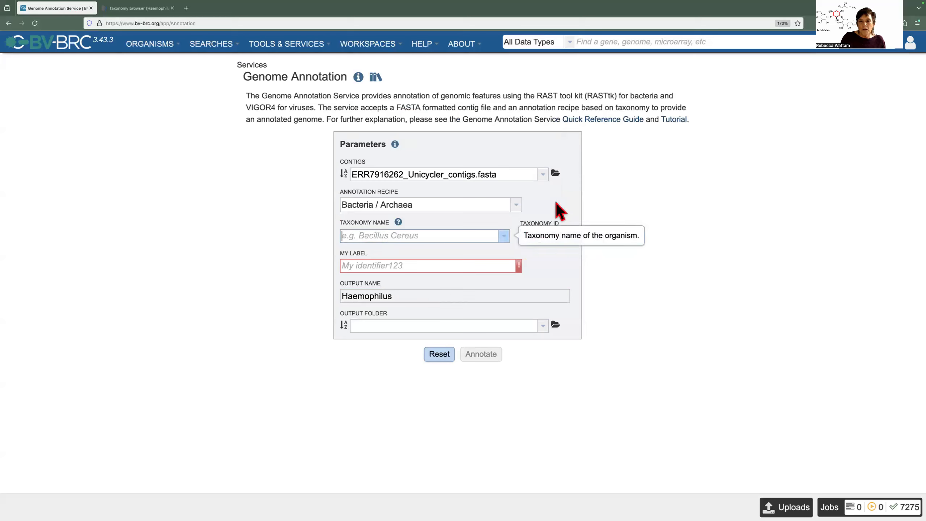
pyautogui.click(542, 236)
pyautogui.write('724')
pyautogui.press('BackSpace')
pyautogui.write('7')
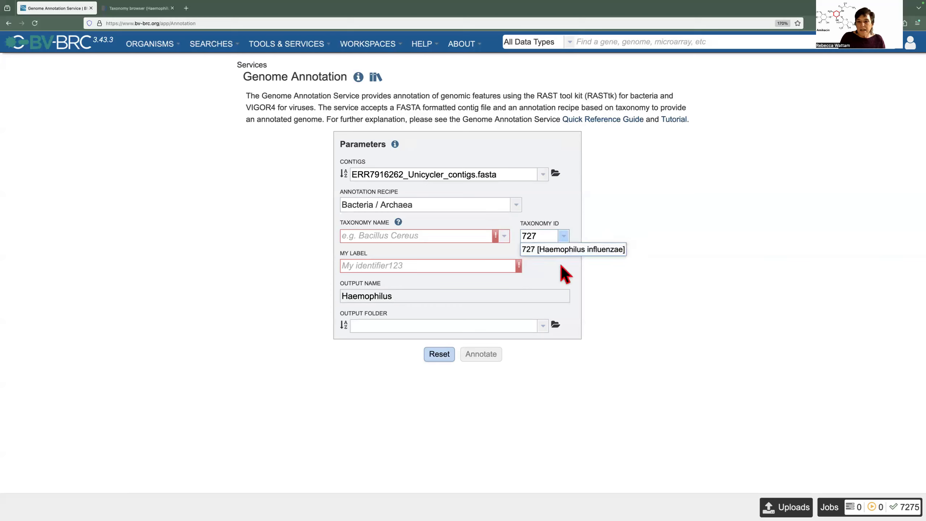
pyautogui.click(558, 249)
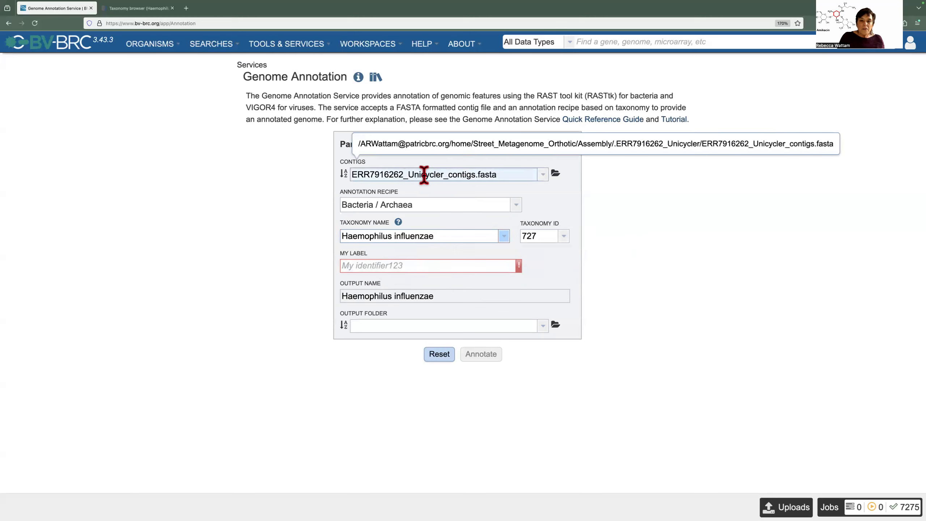
# Step: Copy the start of the contigs file name into My Label so that it reads ERR7916262_Uni
pyautogui.moveTo(424, 175); pyautogui.dragTo(350, 173)
pyautogui.hotkey('ctrl', 'c')
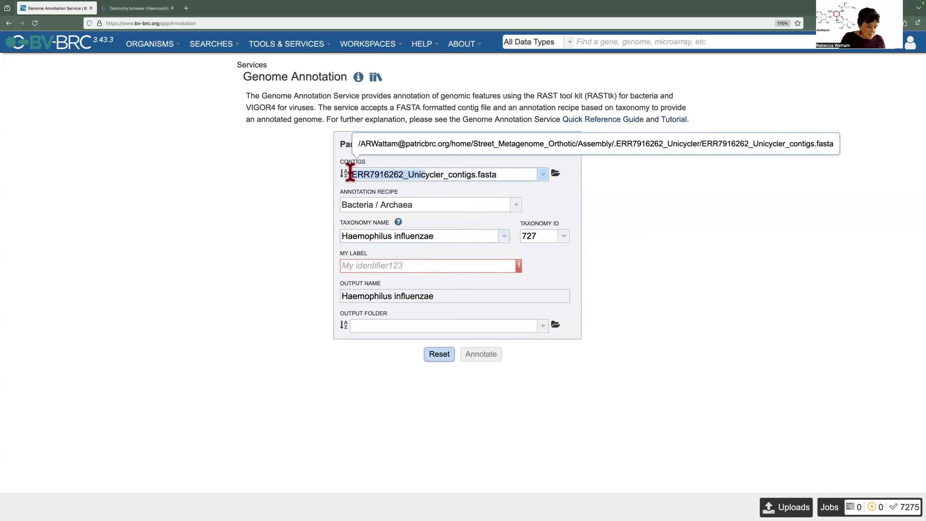
pyautogui.click(351, 265)
pyautogui.hotkey('ctrl', 'v')
pyautogui.press('BackSpace')
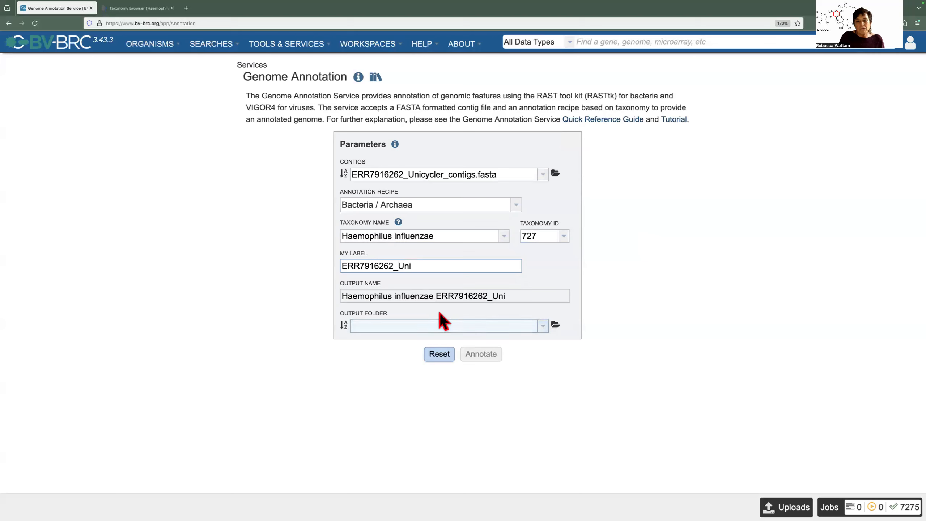
# Step: Choose the Annotation folder inside Street_Metagenome_Orthotic as the output folder and submit the annotation job
pyautogui.click(417, 324)
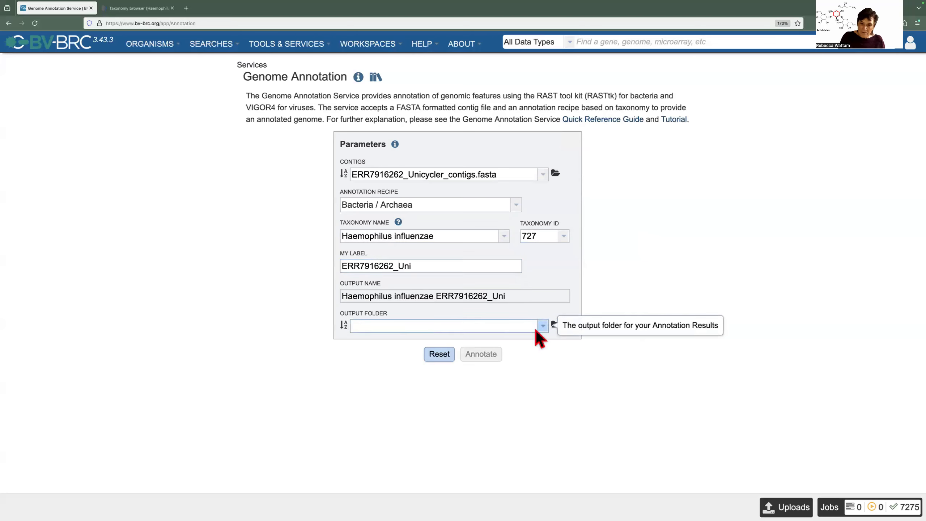
pyautogui.click(556, 324)
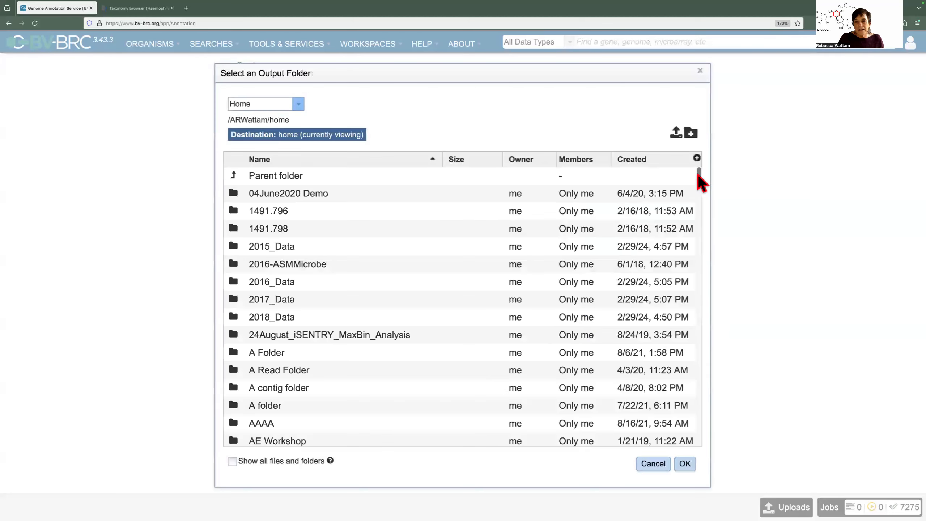
pyautogui.scroll(-10, 695, 256)
pyautogui.scroll(-15, 695, 272)
pyautogui.scroll(6, 687, 378)
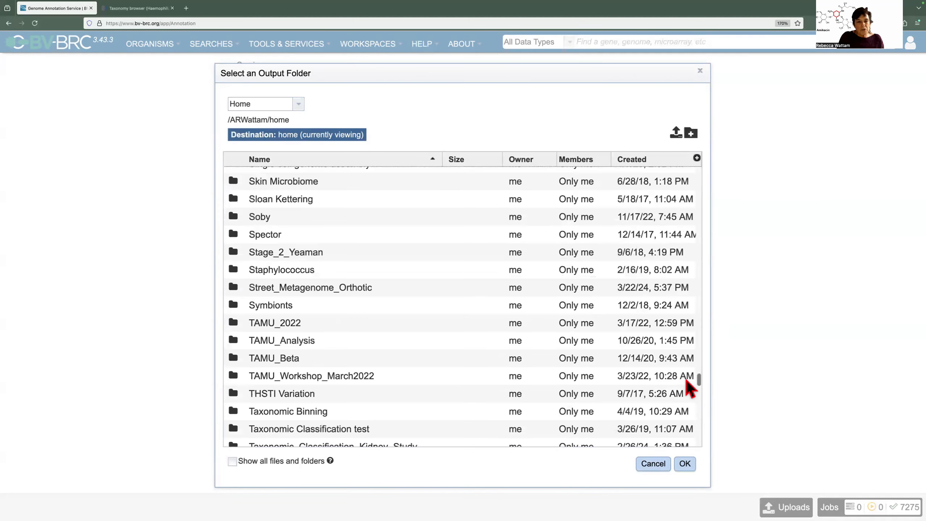
pyautogui.scroll(5, 687, 380)
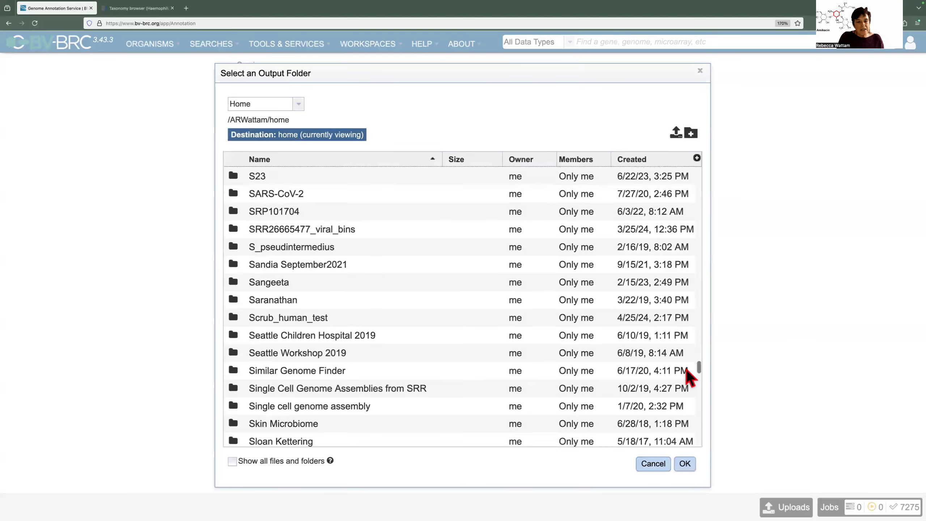
pyautogui.scroll(-4, 689, 378)
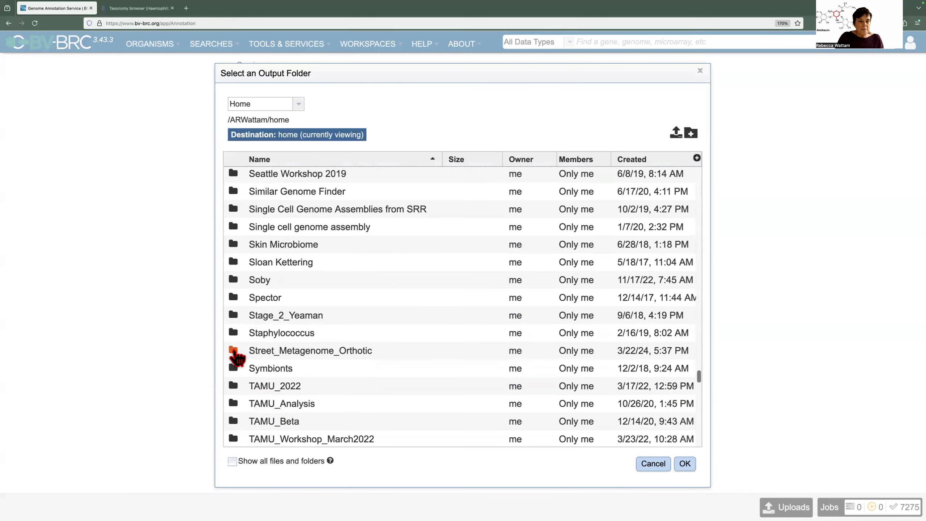
pyautogui.doubleClick(236, 353)
pyautogui.click(279, 200)
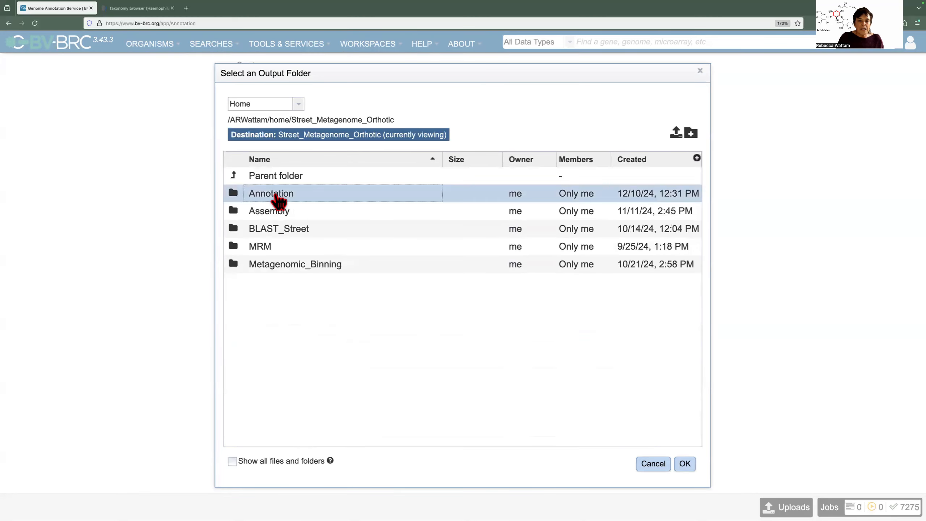
pyautogui.click(686, 467)
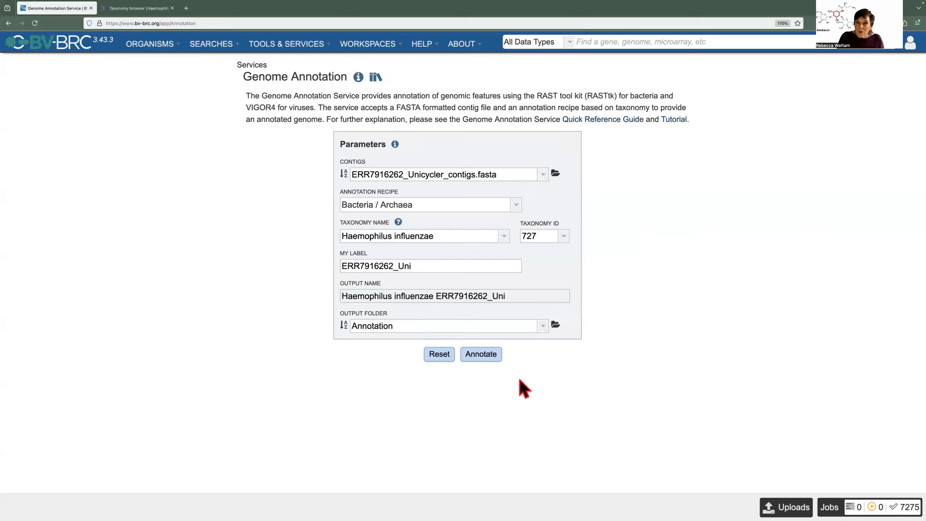
pyautogui.click(479, 360)
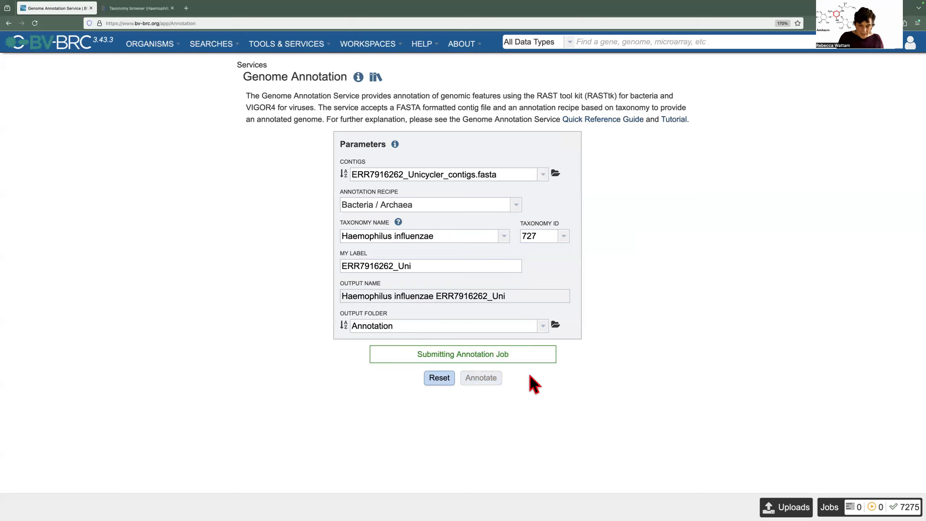